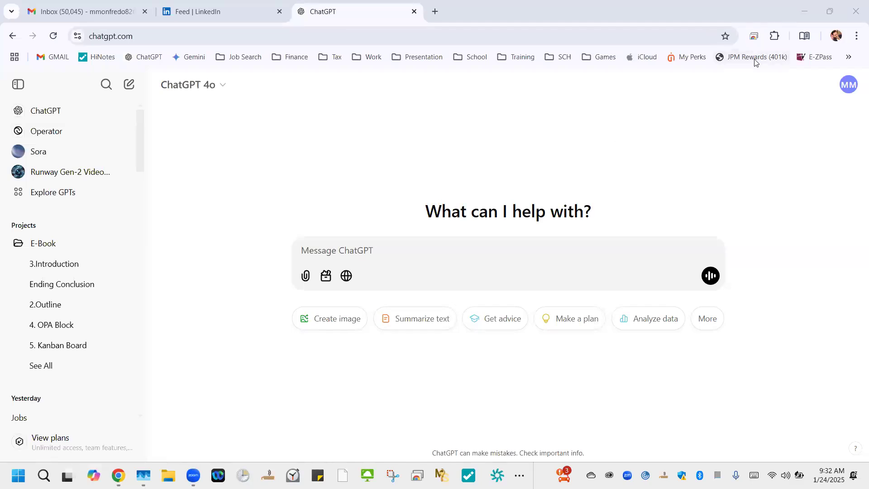
Step: Open the My GPTs page and start creating a new GPT
click(655, 122)
click(849, 90)
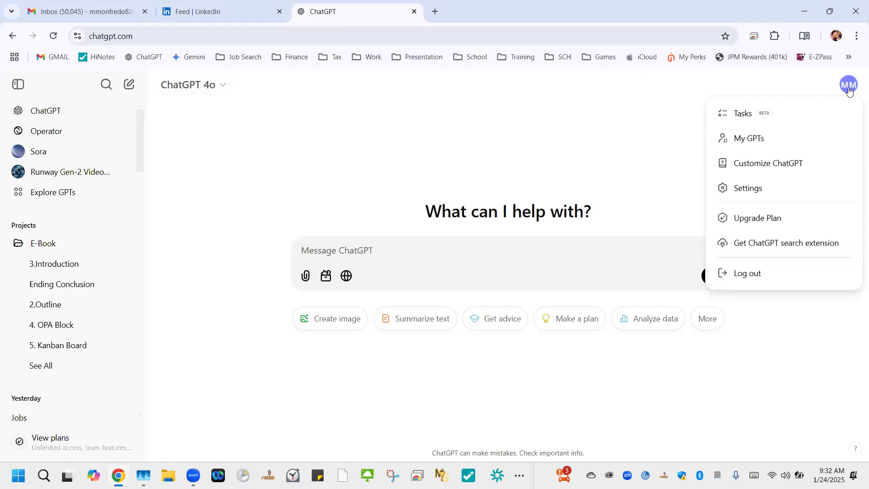
click(758, 146)
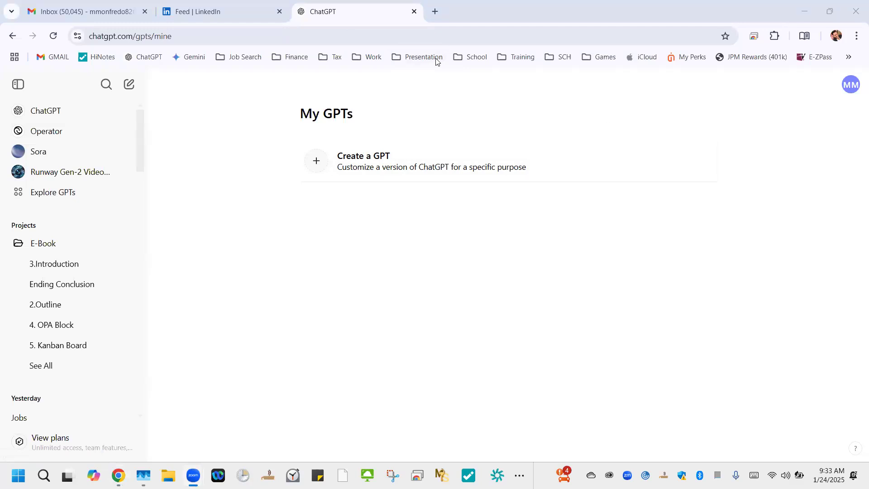
click(381, 159)
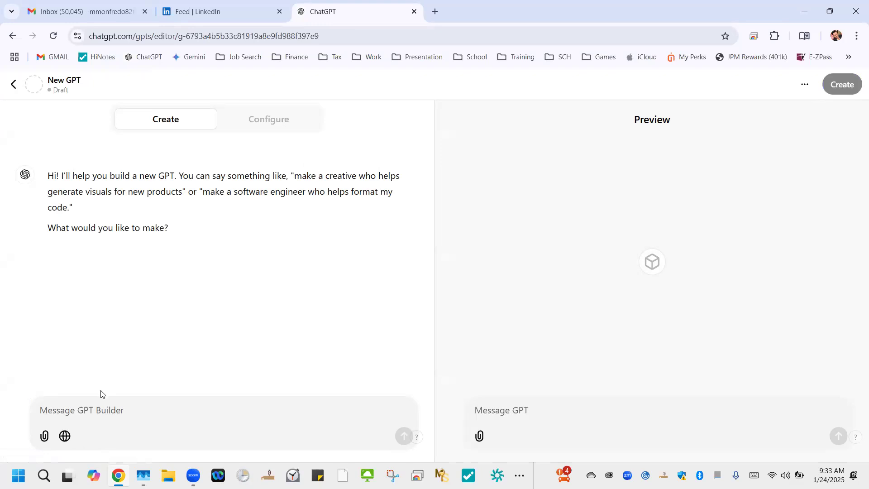
Step: Tell the GPT Builder "I would to create a custome GPT for all things, Program, Product and Project Management"
text(I would)
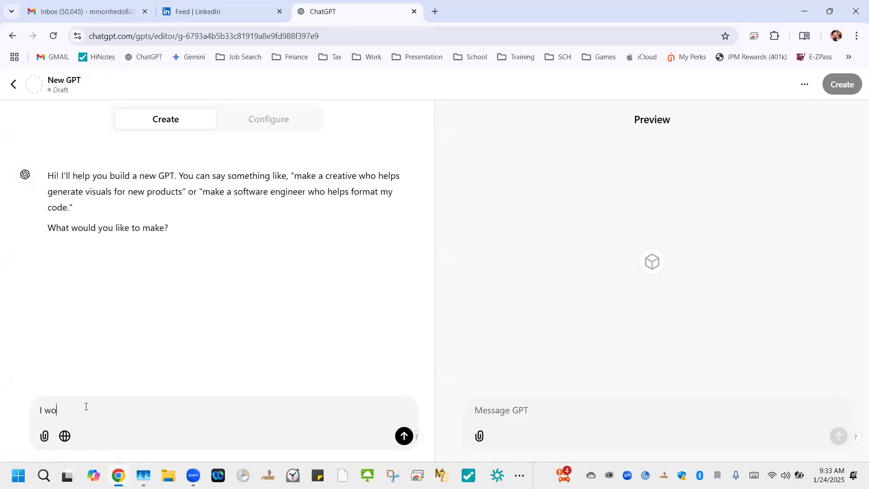
key(BackSpace)
text(d to create a custome GPT for all things, P)
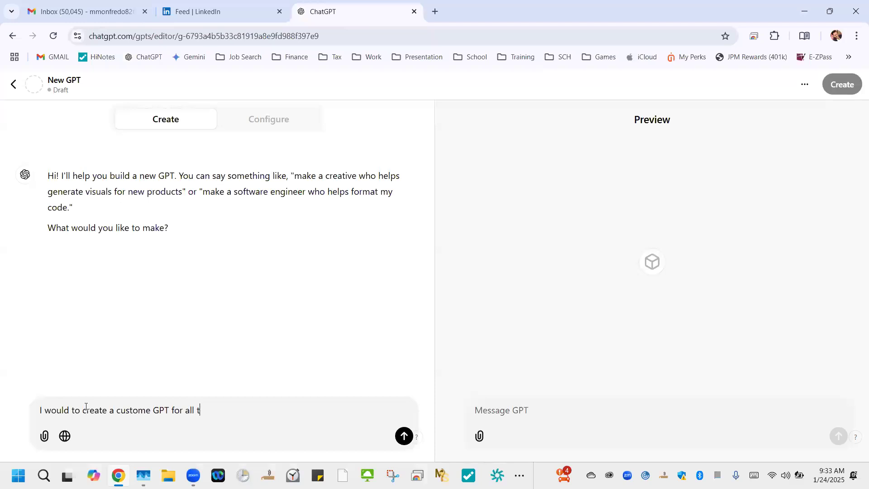
text(ram, Product)
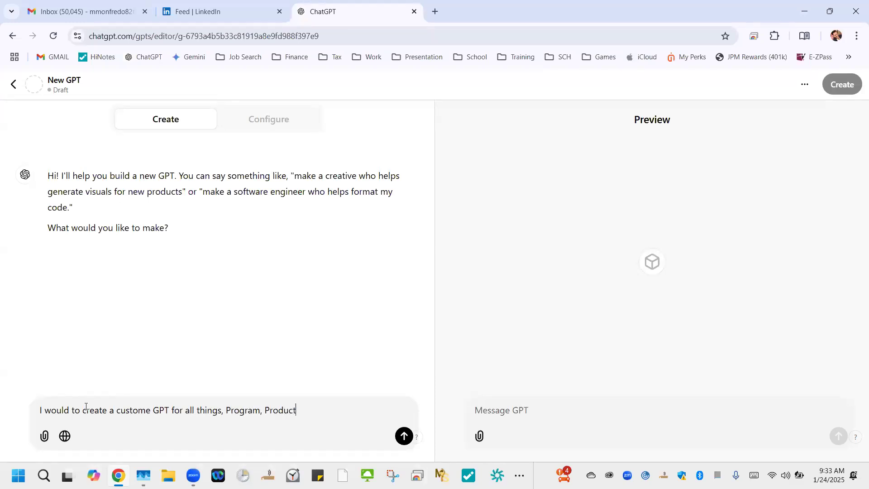
text( and Project Management)
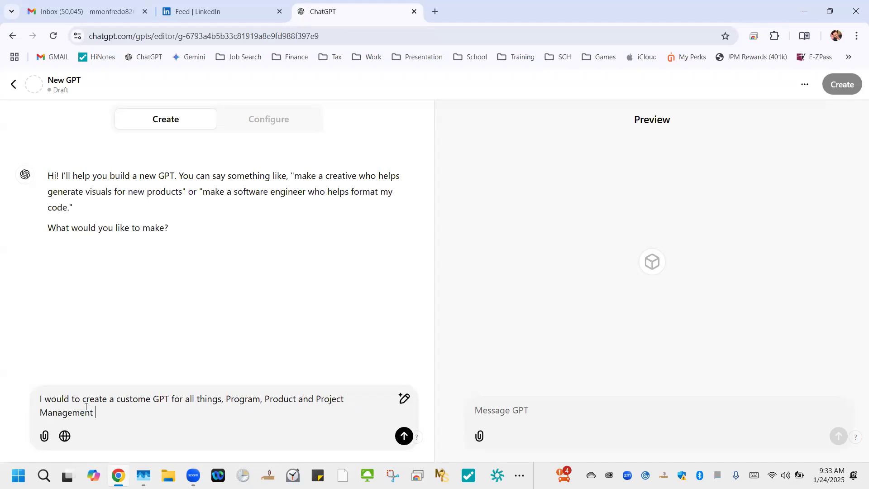
click(404, 437)
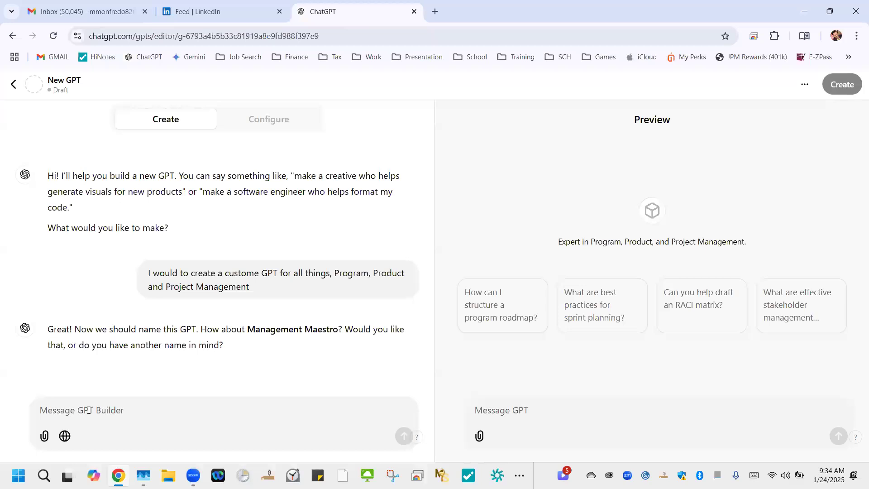
Step: Name the GPT by sending the builder the message Lets call this "Hustle Harder PMO"
text(Lets call this Hustle Harder PMO)
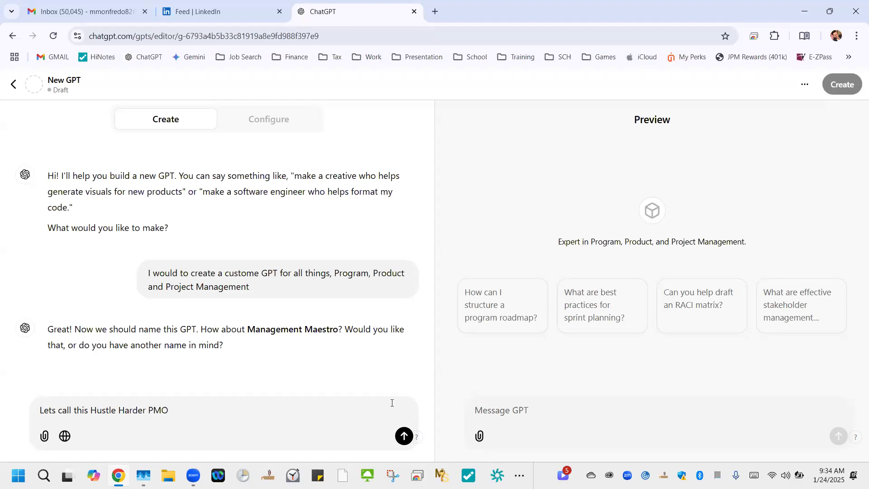
text(")
click(91, 410)
text(")
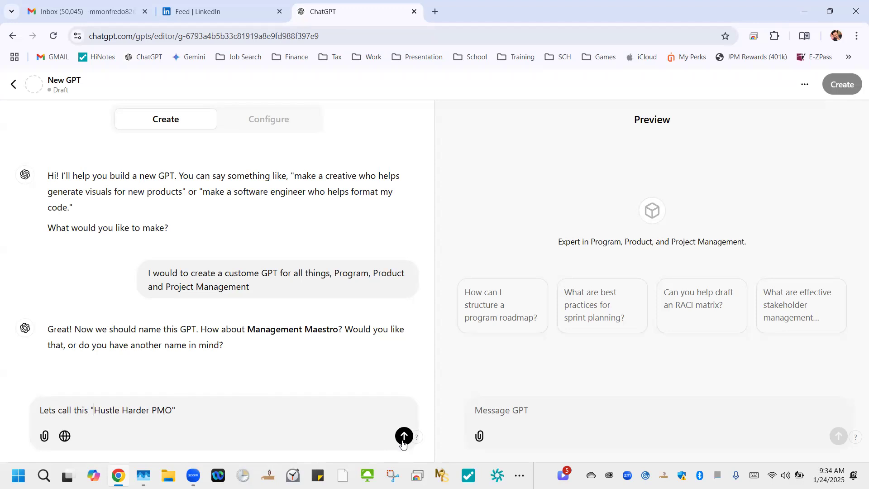
key(Return)
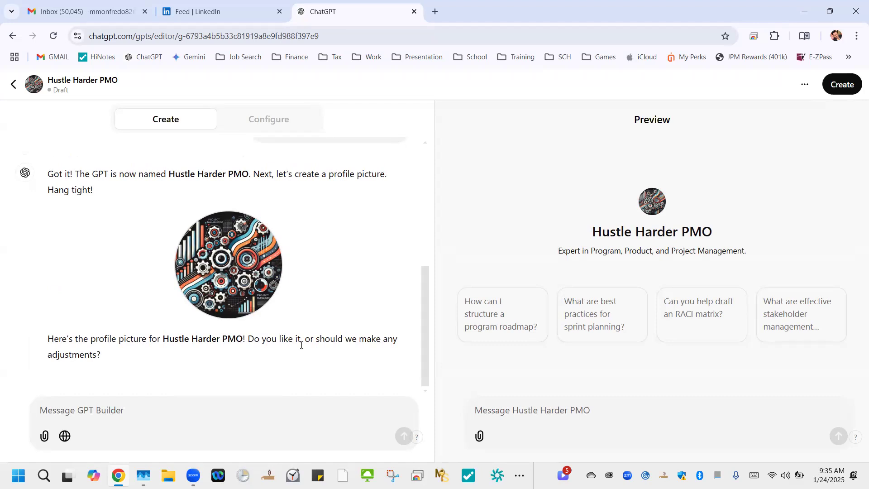
Step: Paste the methodologies list into the builder message, covering Six Sigma, Agile, SAFe, OKRs, Lean and Edward de Bono's Six Thinking Hats
click(117, 406)
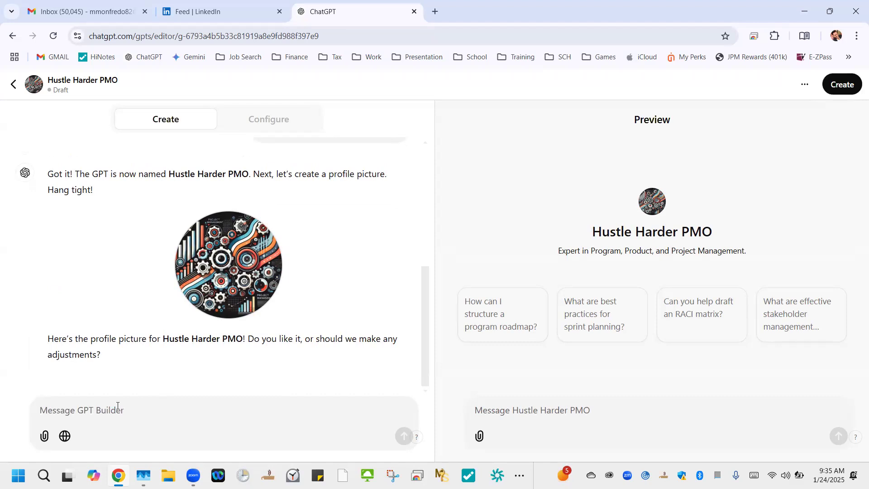
key(ctrl+v)
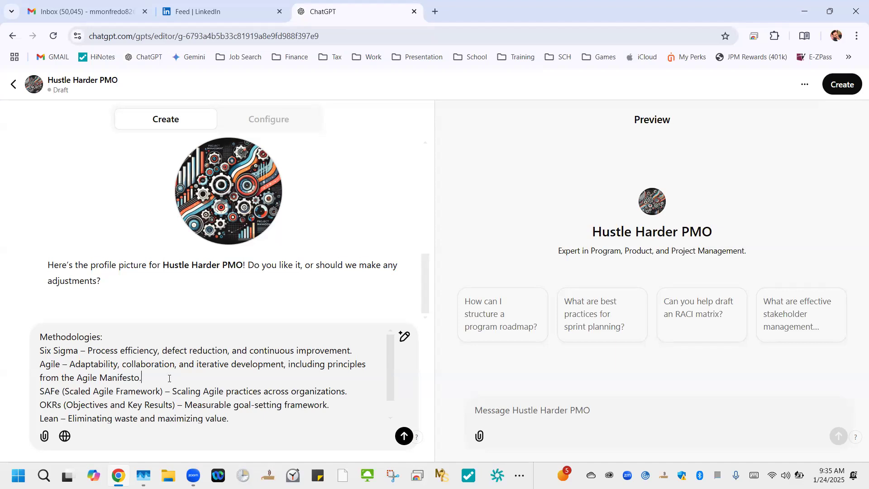
Step: Review the pasted methodologies from Six Sigma to Six Thinking Hats and send the list to the GPT Builder
key(Left)
key(Left)
key(Left)
key(Left)
key(Left)
key(Left)
key(Left)
key(Left)
key(Left)
key(Left)
key(Left)
key(Left)
key(Left)
key(Left)
key(Left)
drag(390, 388, 388, 414)
click(61, 385)
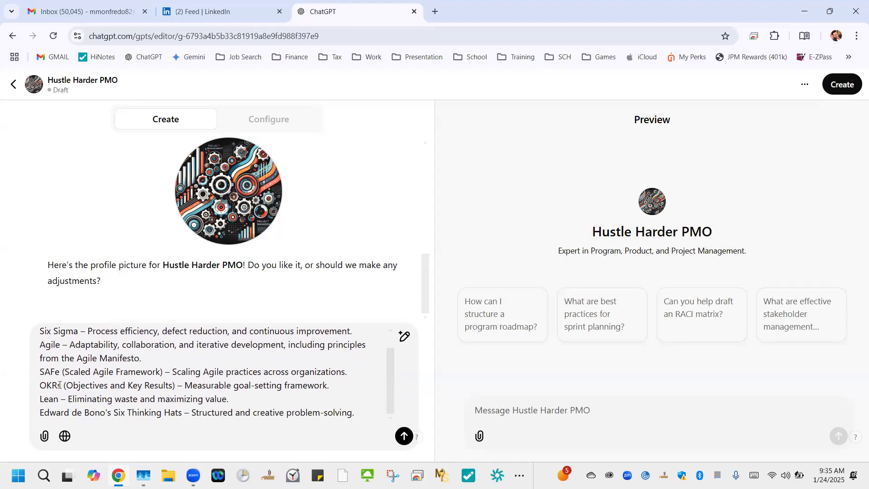
click(58, 400)
scroll(391, 378, up, 1)
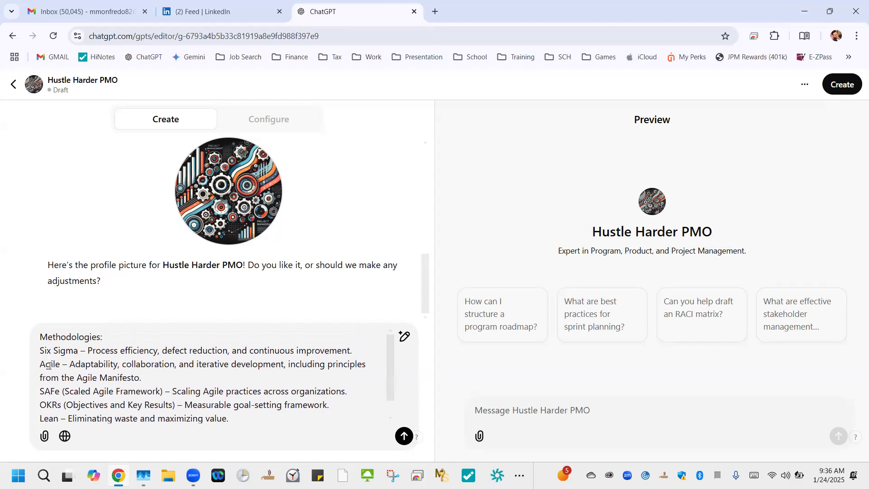
click(45, 392)
scroll(390, 428, down, 1)
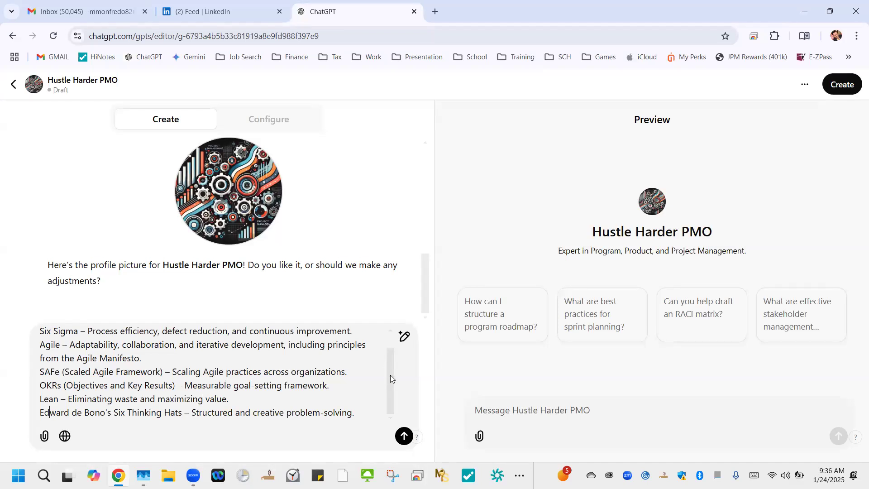
scroll(380, 329, up, 1)
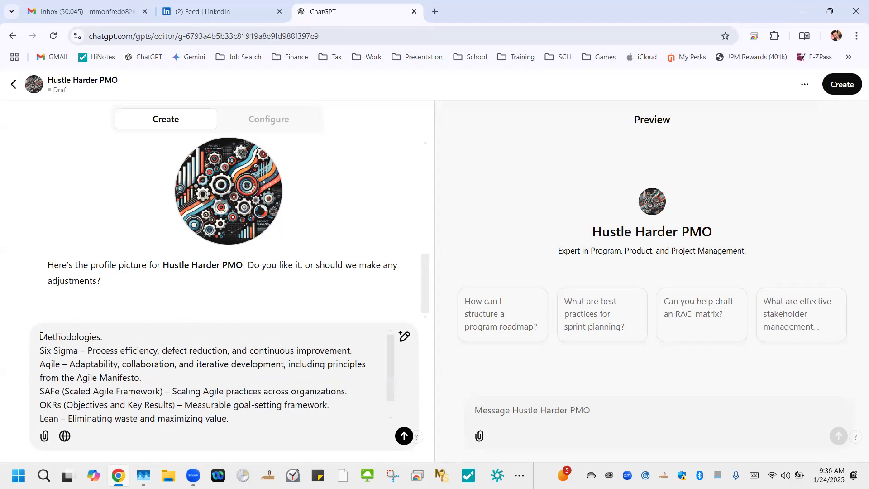
key(Return)
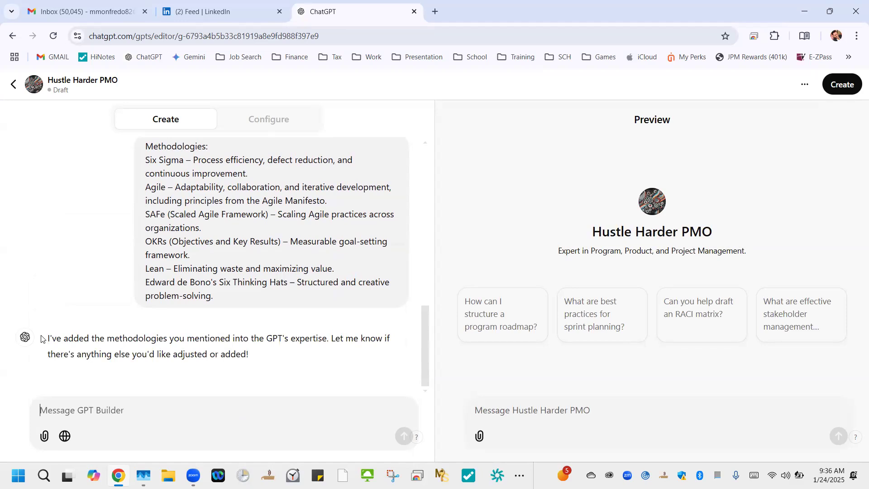
Step: Reply to the GPT Builder with "No this is perfect for now I will update that list later"
text(No this is)
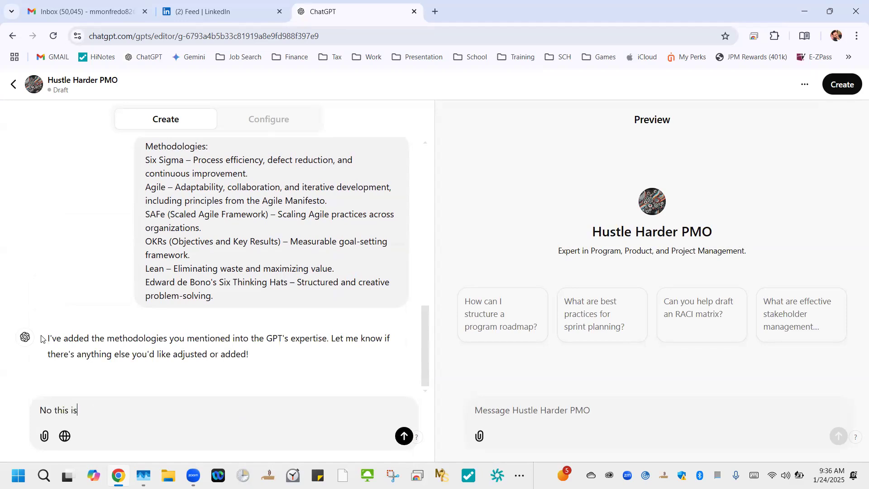
text( perfect for now I will updat)
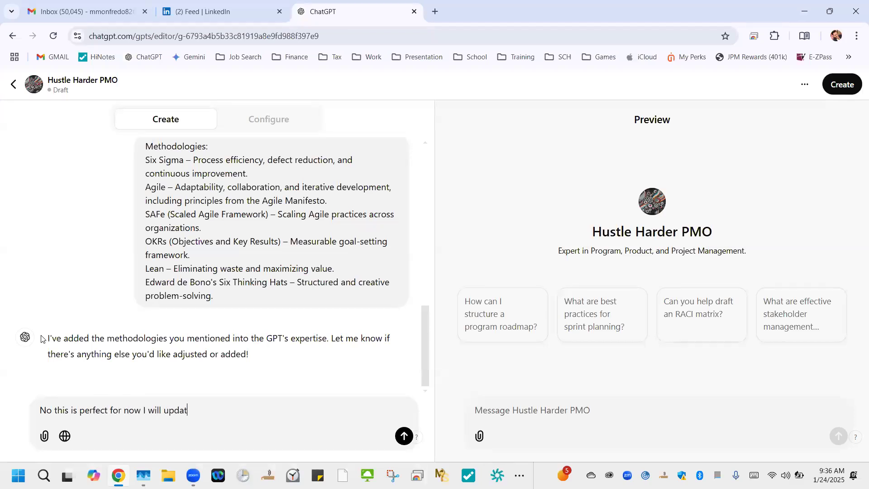
text(e that list later)
click(404, 436)
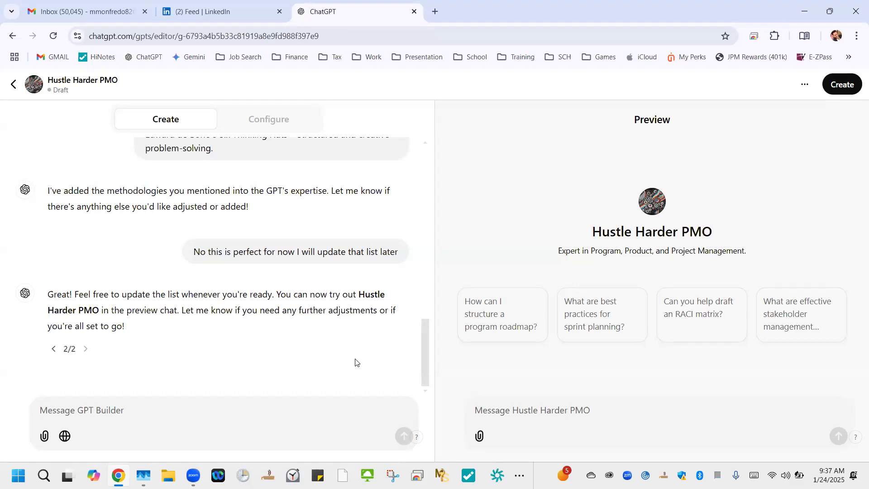
Step: Ask the previewed GPT for an interactive agenda of team building exercises on rolling out GEN AI LLM customer service chat bots at a major firm
click(495, 412)
drag(426, 347, 424, 302)
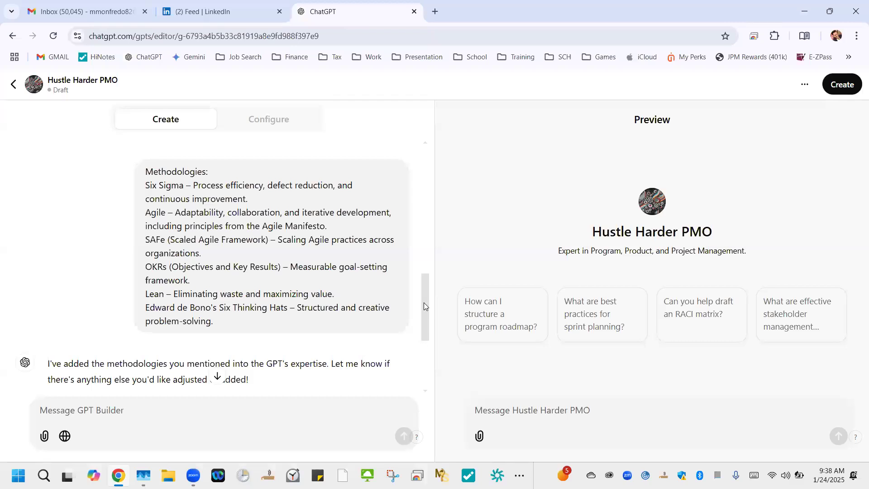
click(420, 352)
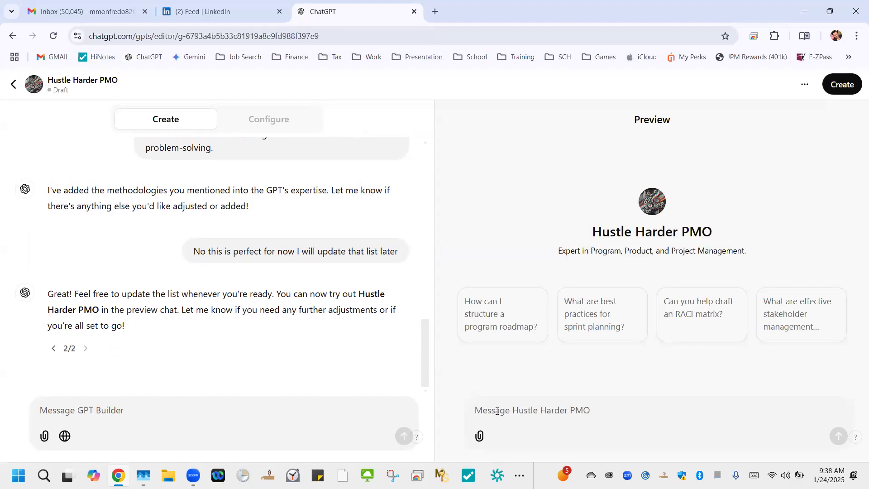
text(I am )
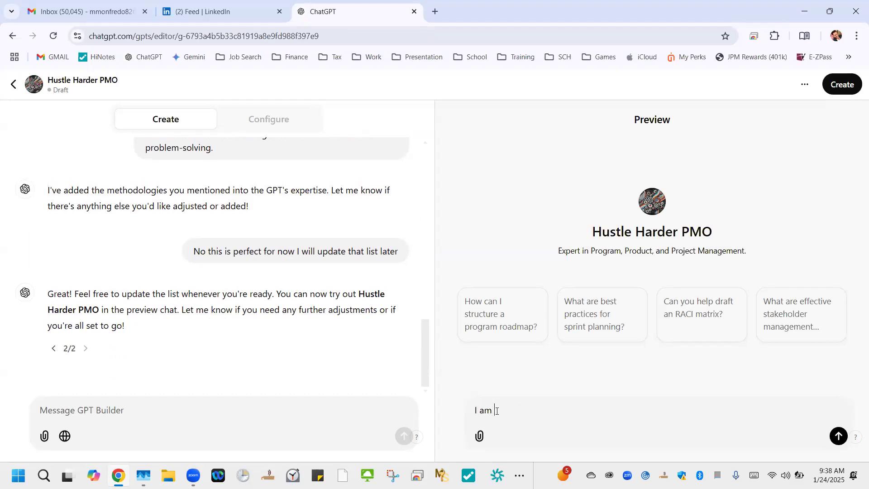
text(running an office for the exe team at )
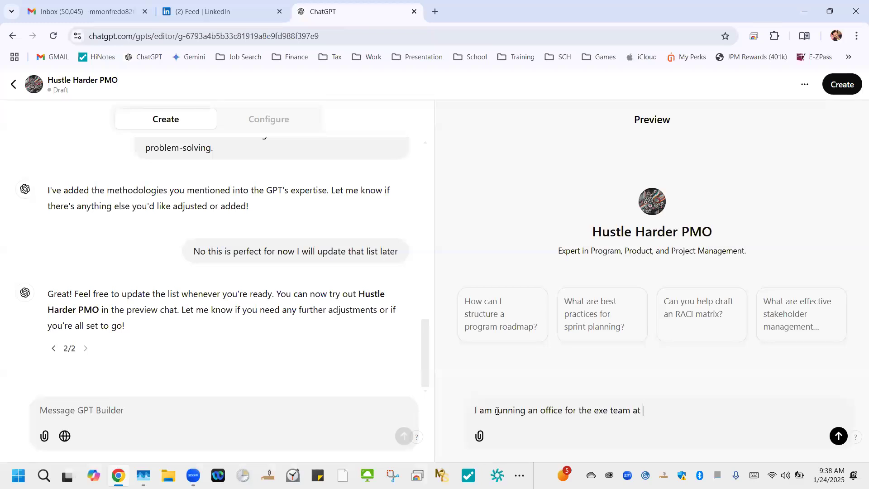
text(a major firm and our purpose is t)
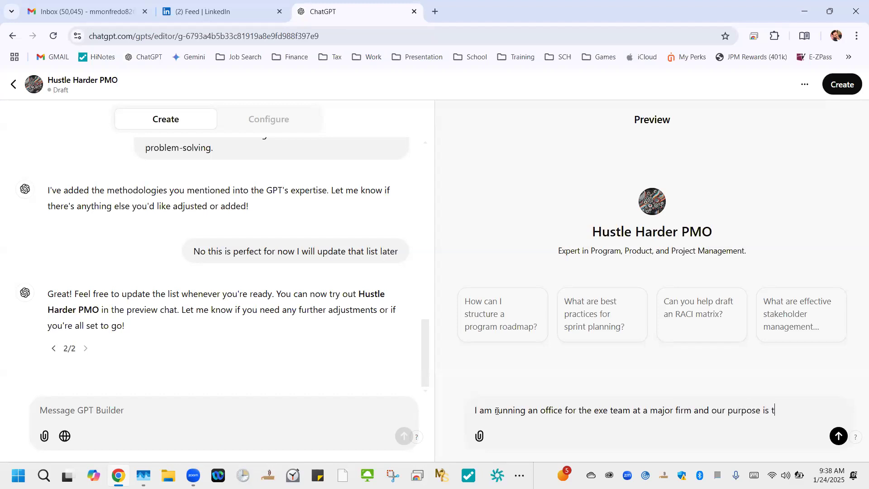
text(o roll out GEN AI LLM)
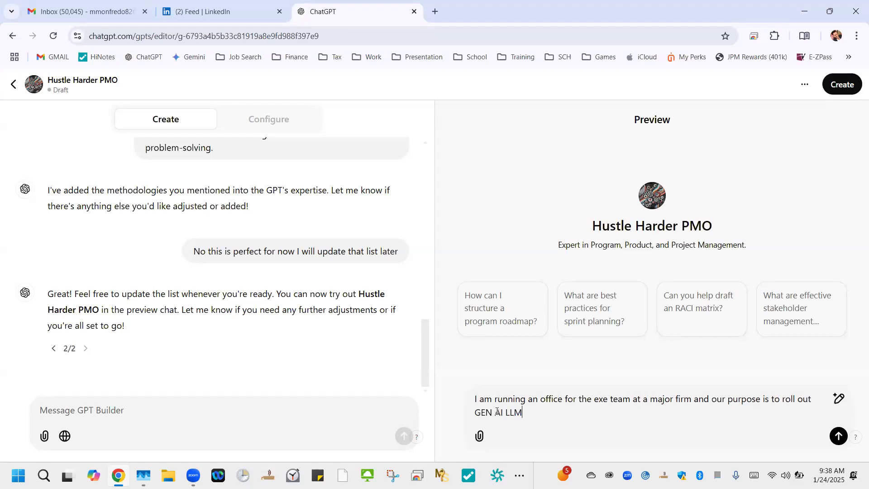
text( customer service chat bots fo)
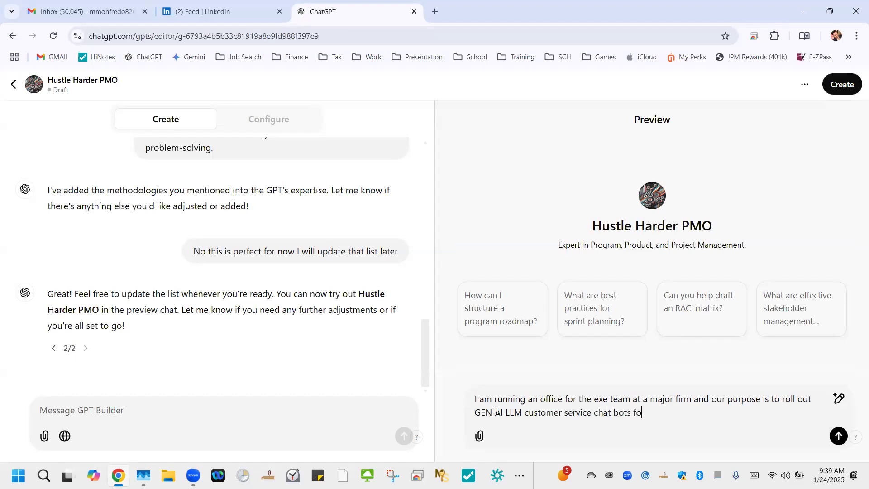
text(r the company, can you h)
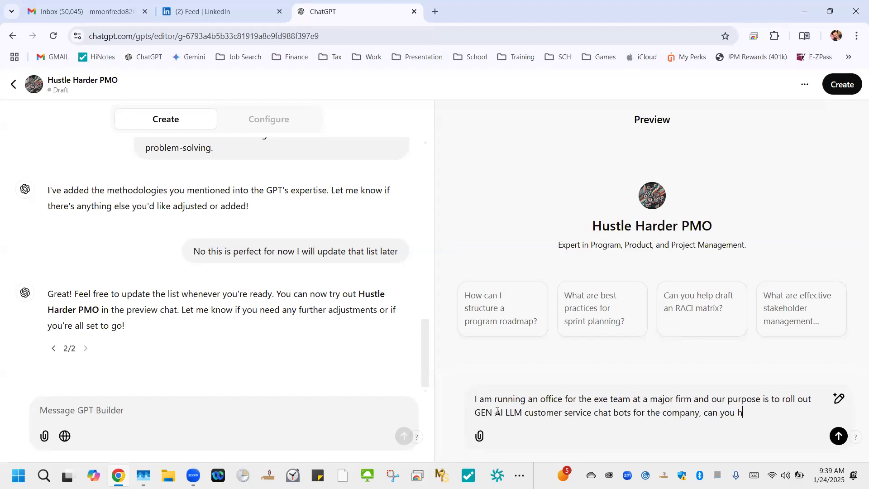
text(elp me create )
text(an interatcic)
text(e )
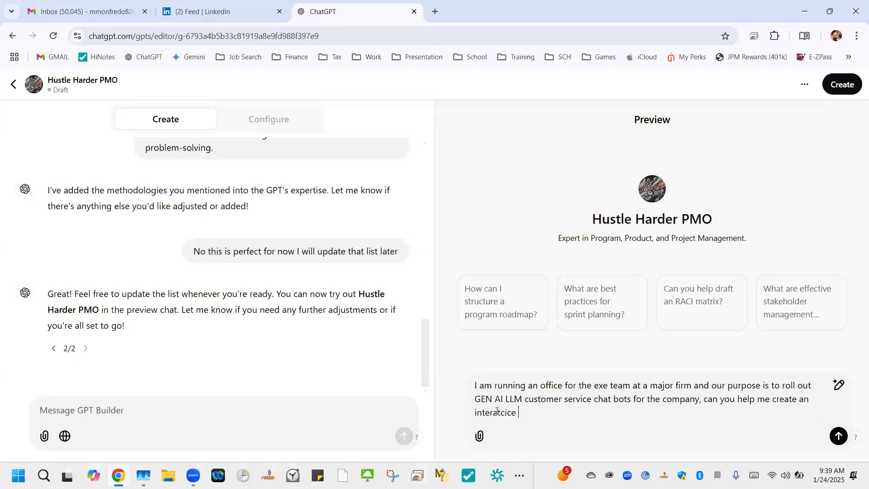
text(agenda for team building )
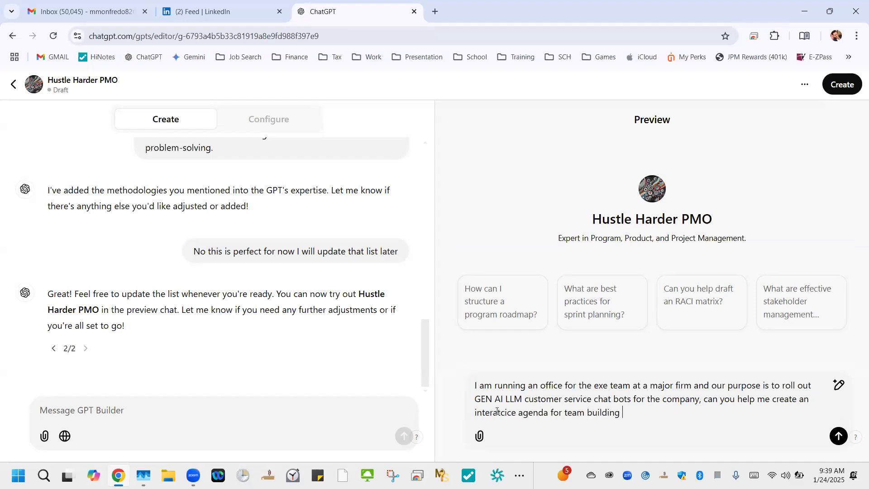
text(exercises around this topic?)
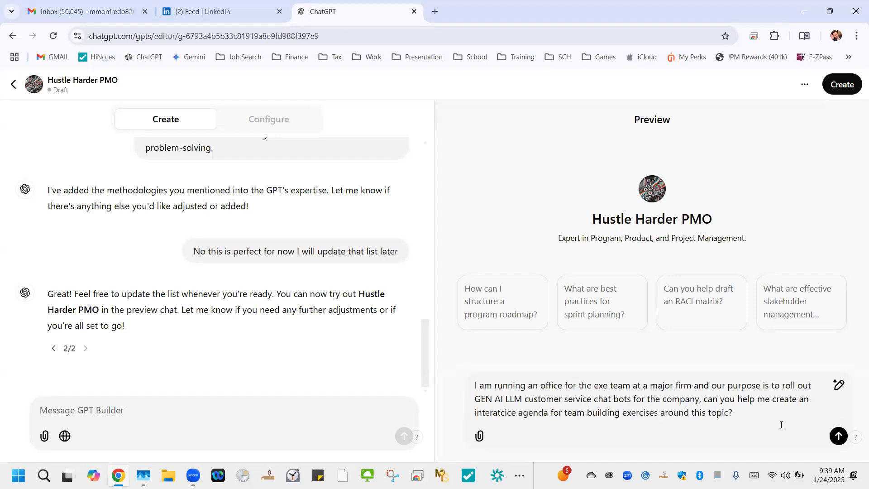
click(841, 436)
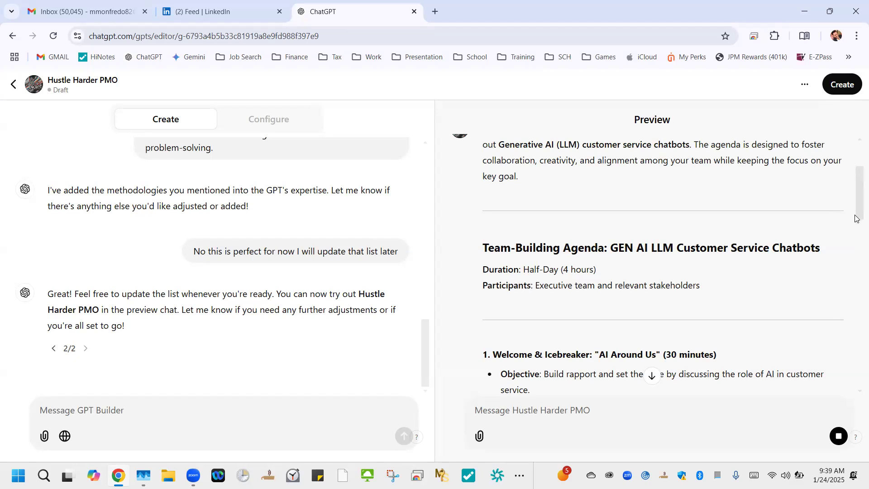
Step: Examine the agenda generated in the preview chat, from its duration and participants to the "AI Around Us" icebreaker exercise
scroll(857, 222, down, 2)
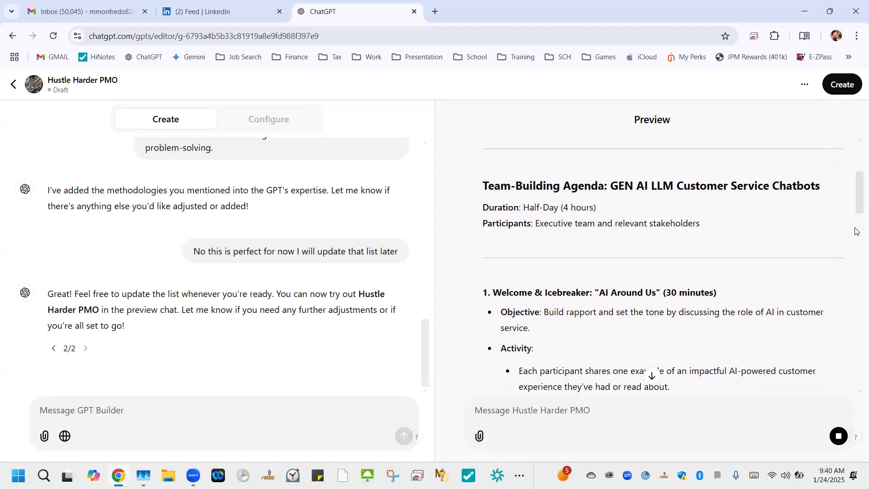
scroll(854, 240, down, 3)
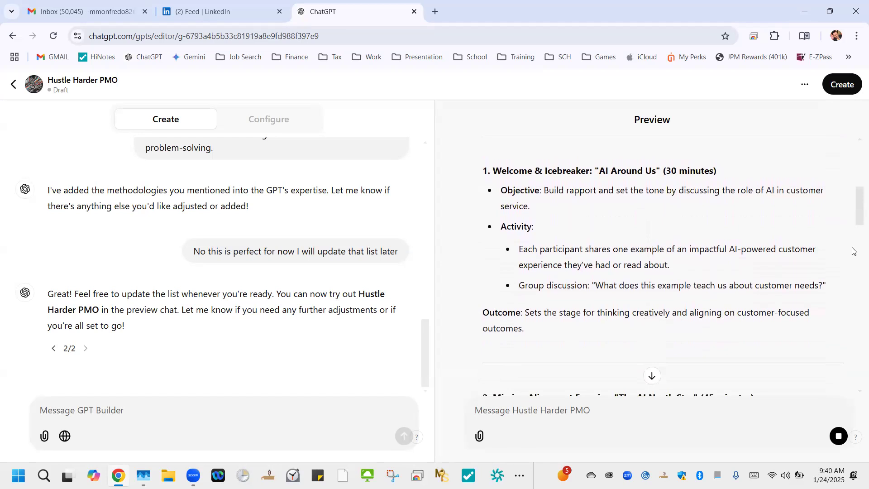
scroll(853, 251, down, 1)
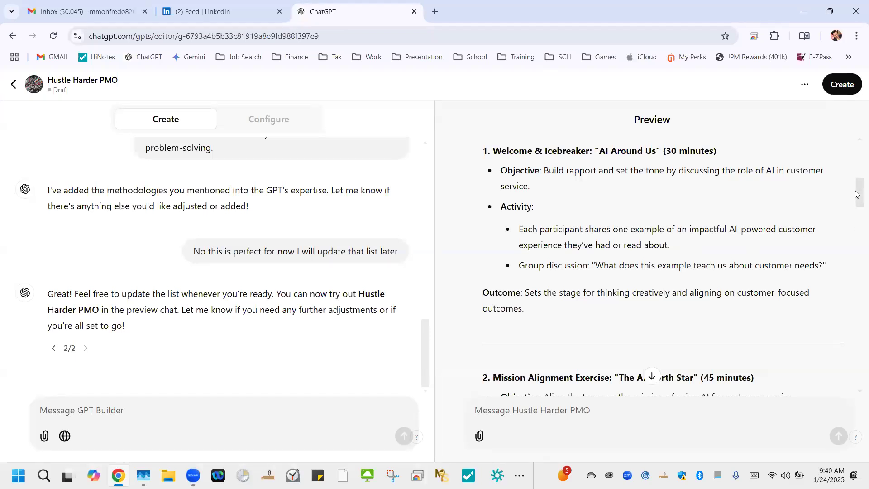
drag(856, 194, 856, 199)
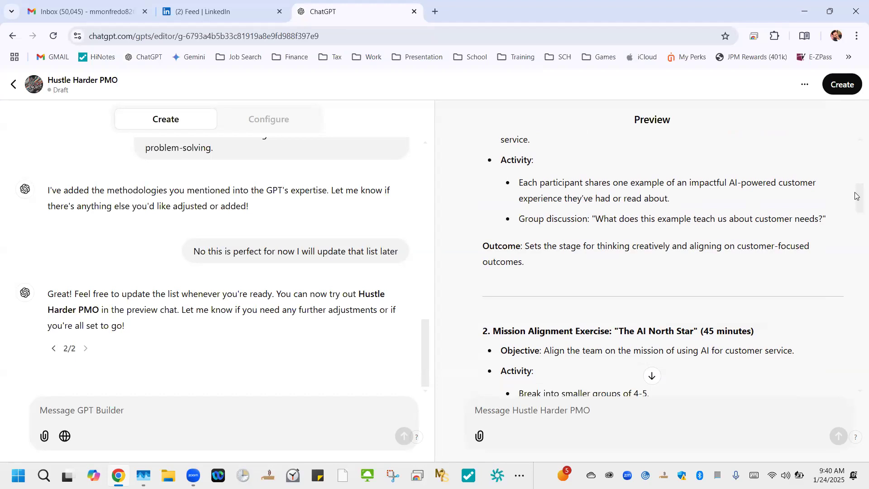
scroll(857, 194, up, 1)
drag(857, 191, 857, 192)
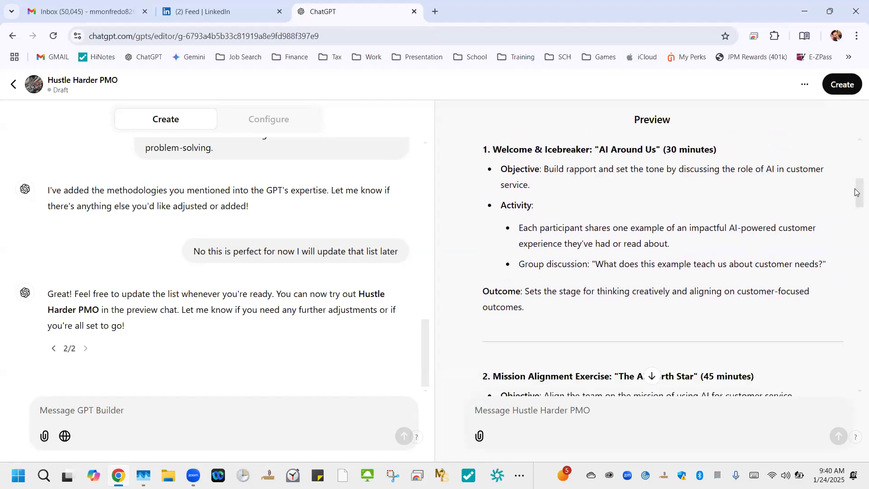
Step: Read the agenda's "The AI North Star" mission alignment exercise and the "Customer Needs Deep Dive" role simulation
drag(856, 192, 856, 215)
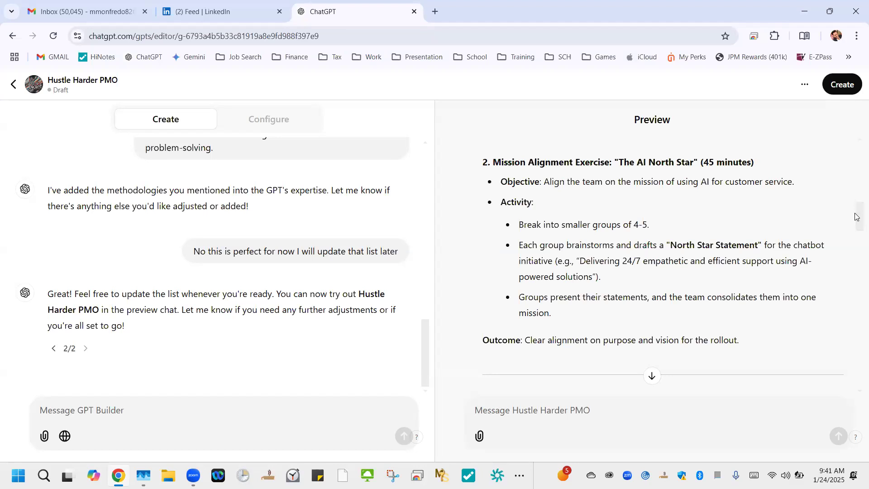
scroll(857, 221, down, 1)
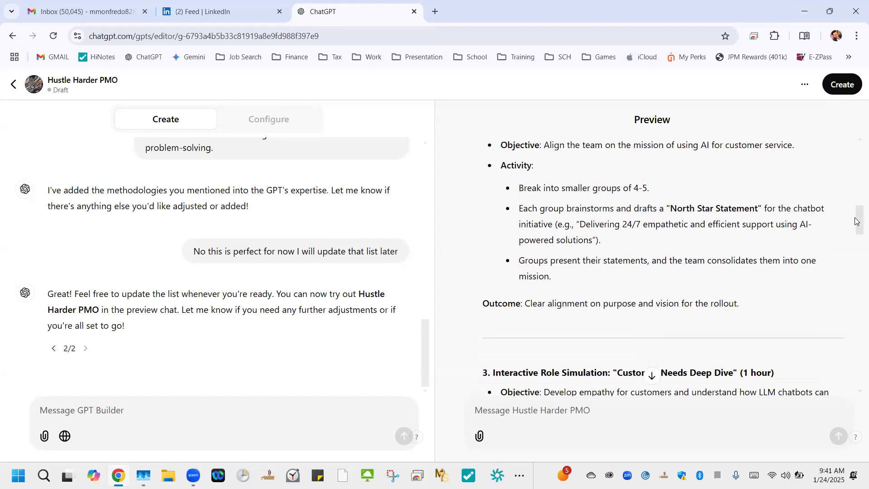
scroll(856, 223, down, 1)
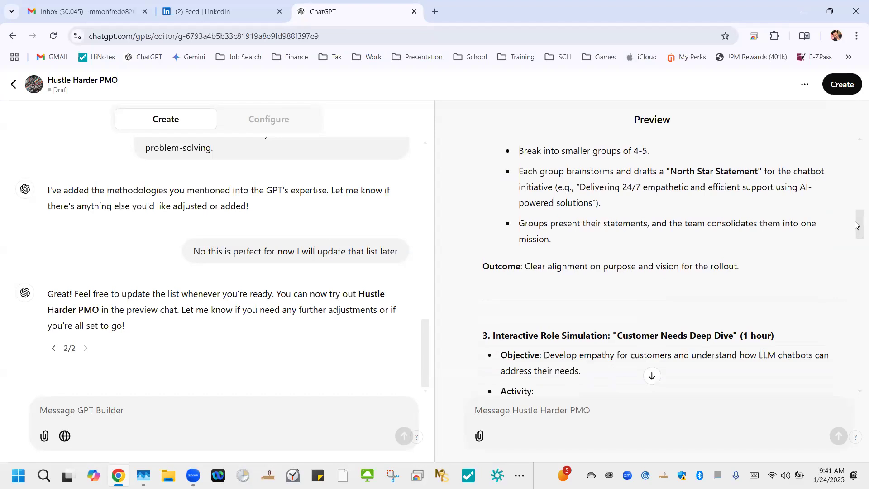
scroll(857, 224, down, 1)
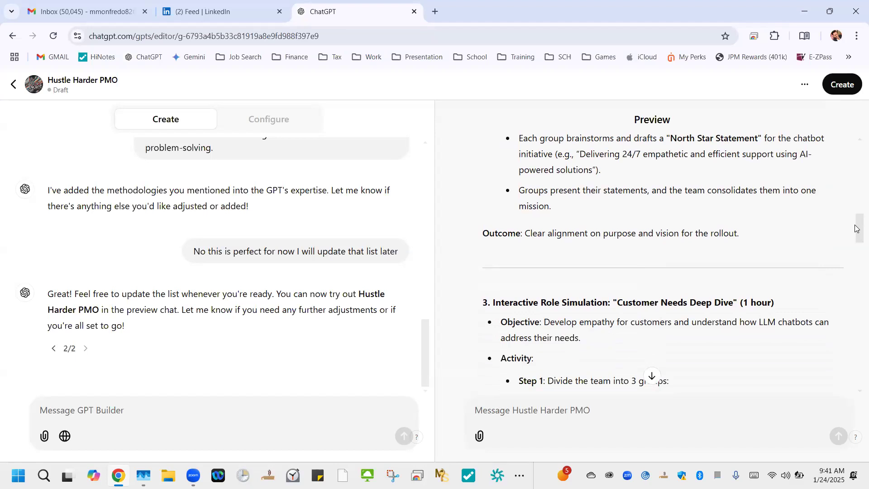
scroll(856, 232, down, 1)
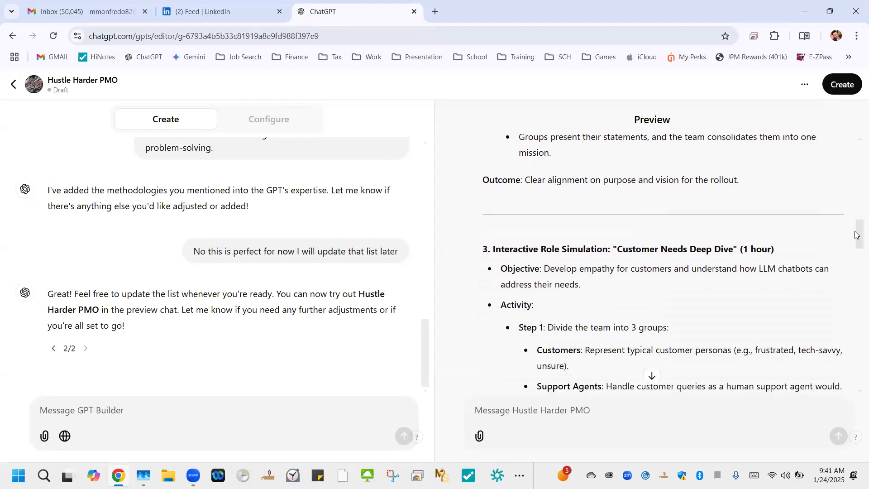
scroll(856, 236, down, 1)
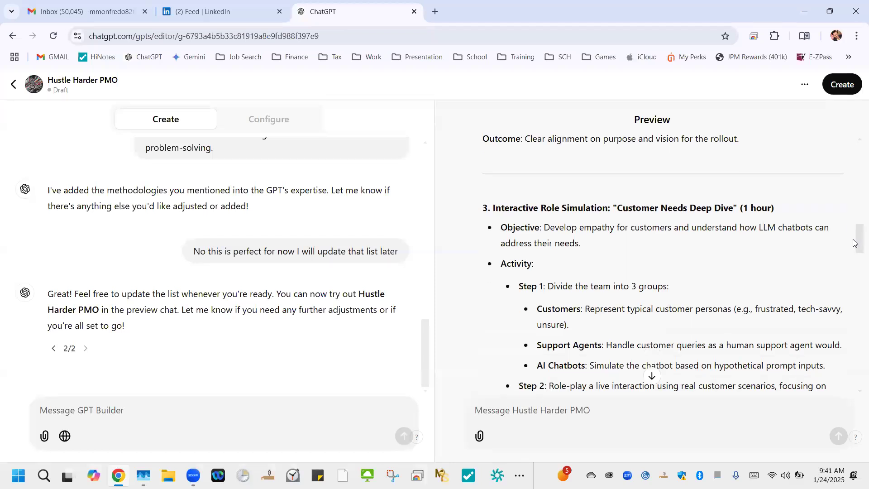
scroll(854, 240, down, 3)
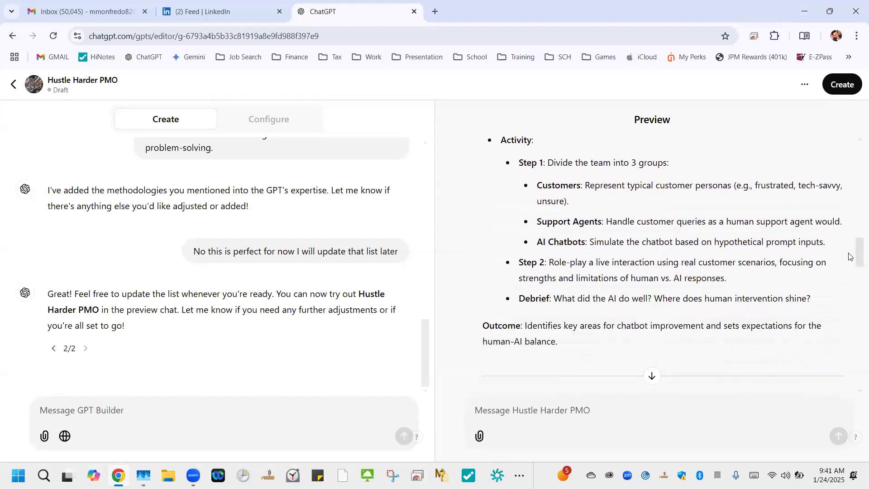
scroll(850, 255, down, 1)
scroll(848, 257, down, 2)
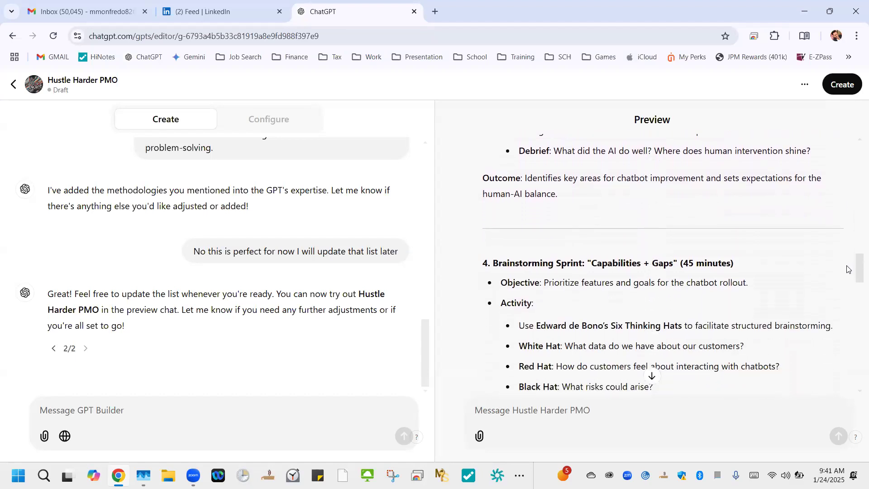
Step: Examine the "Capabilities + Gaps" brainstorming sprint and how it applies Edward de Bono's Six Thinking Hats
scroll(847, 269, down, 2)
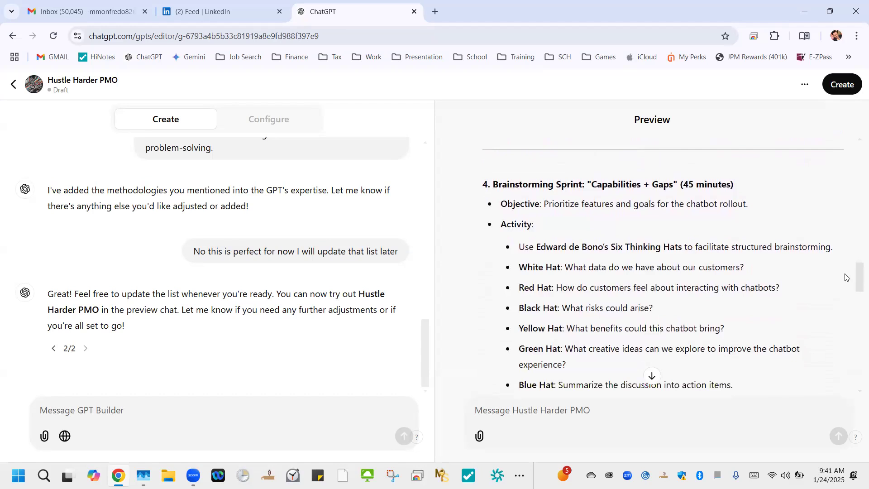
scroll(845, 278, down, 1)
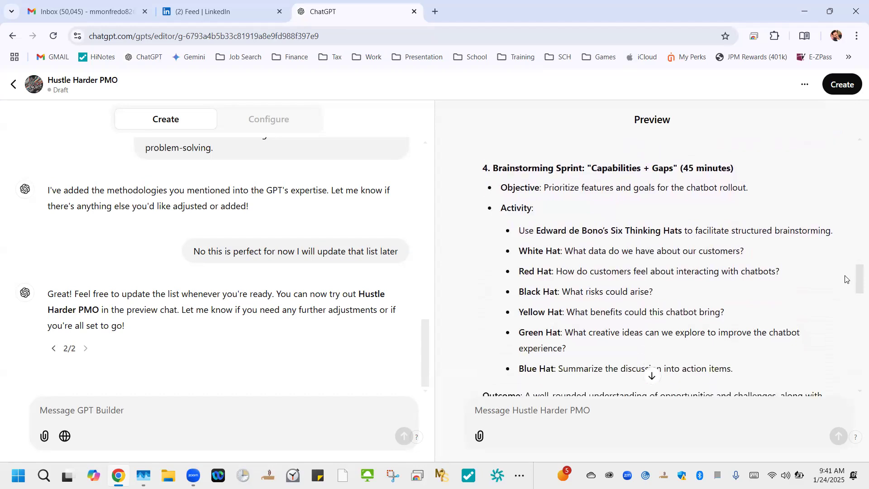
scroll(846, 278, down, 1)
scroll(853, 277, up, 2)
drag(856, 276, 857, 282)
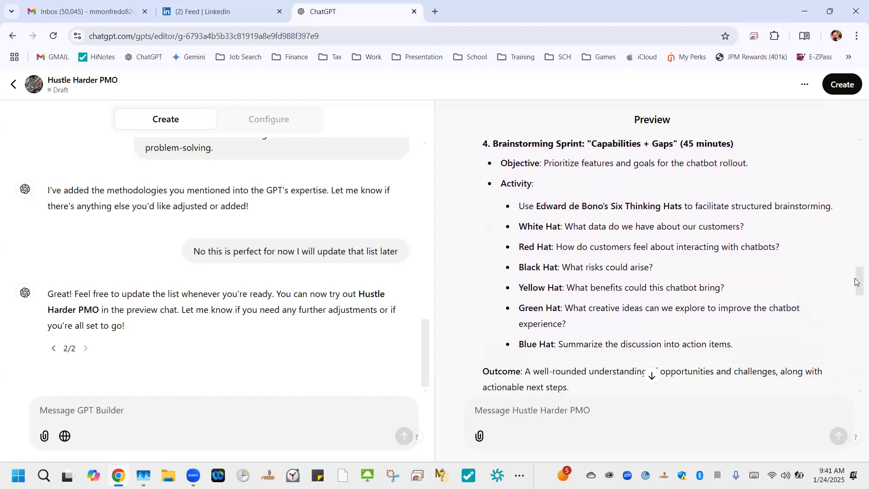
drag(857, 281, 856, 284)
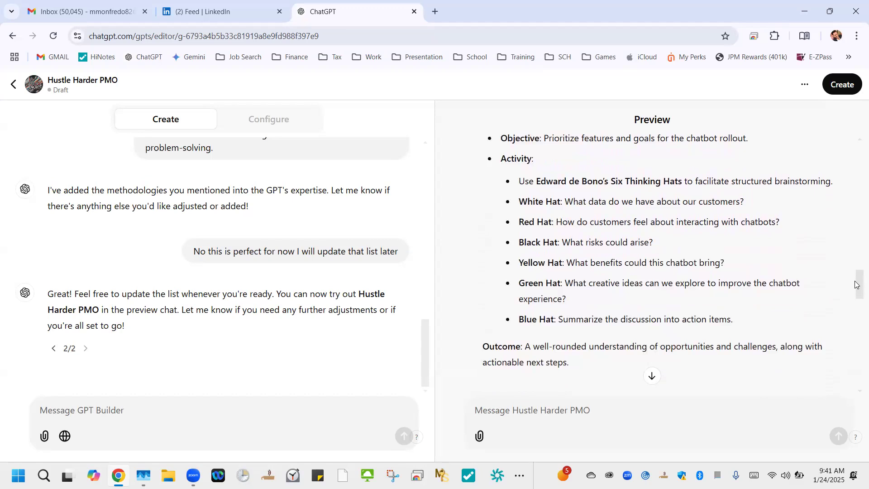
drag(856, 284, 857, 288)
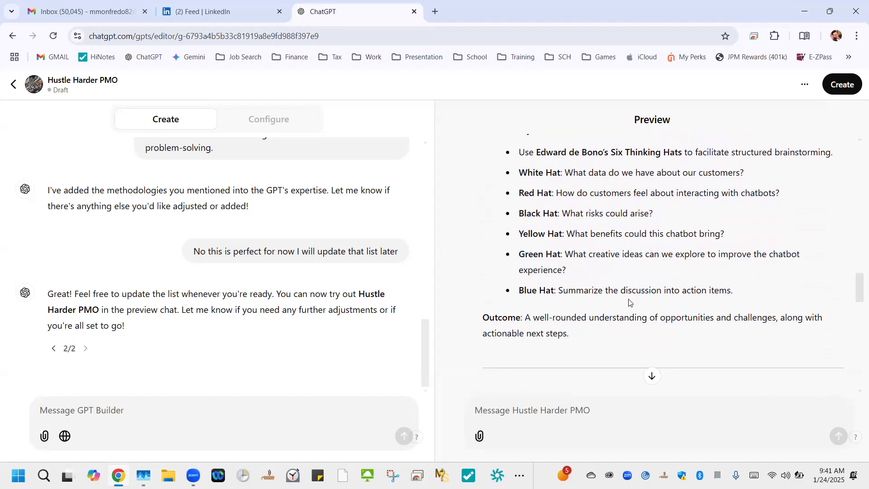
Step: Publish the Hustle Harder PMO GPT with access for anyone with the link and copy its share link
drag(857, 295, 856, 97)
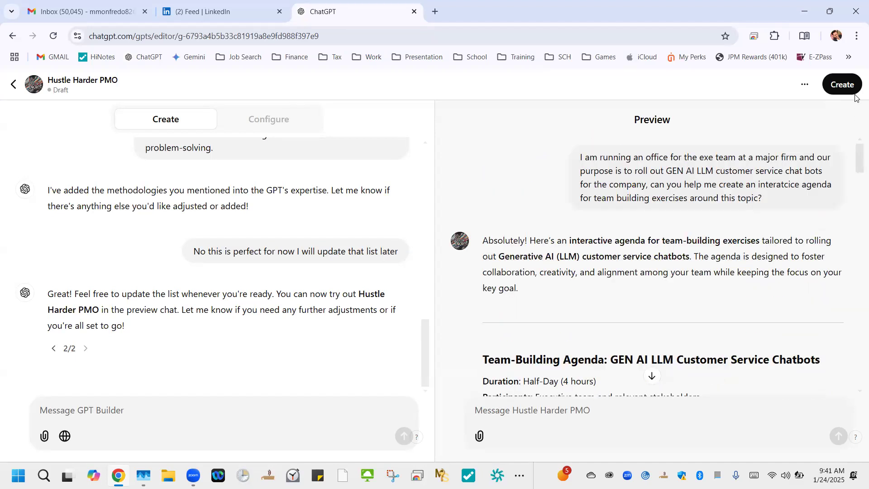
click(843, 86)
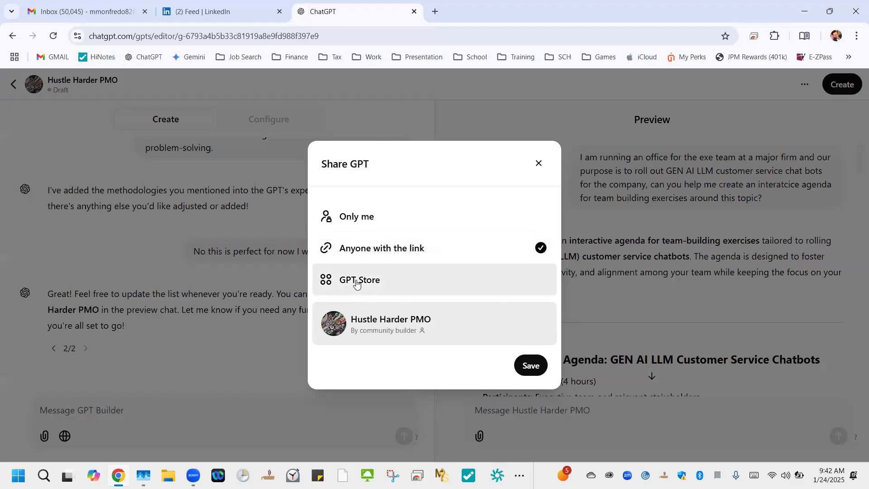
mouse_move(356, 283)
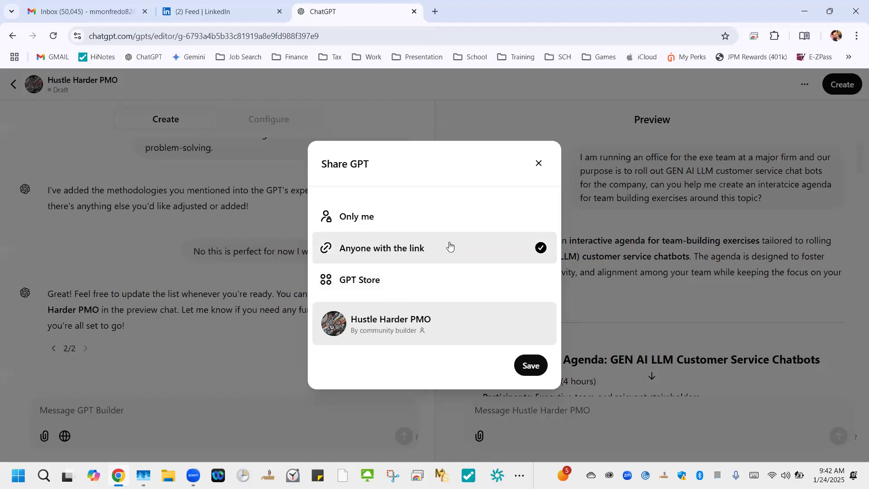
click(528, 366)
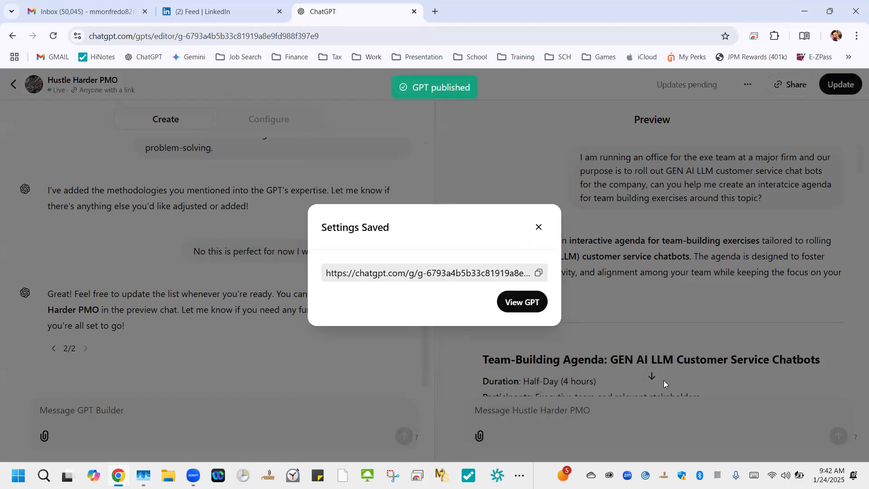
click(538, 273)
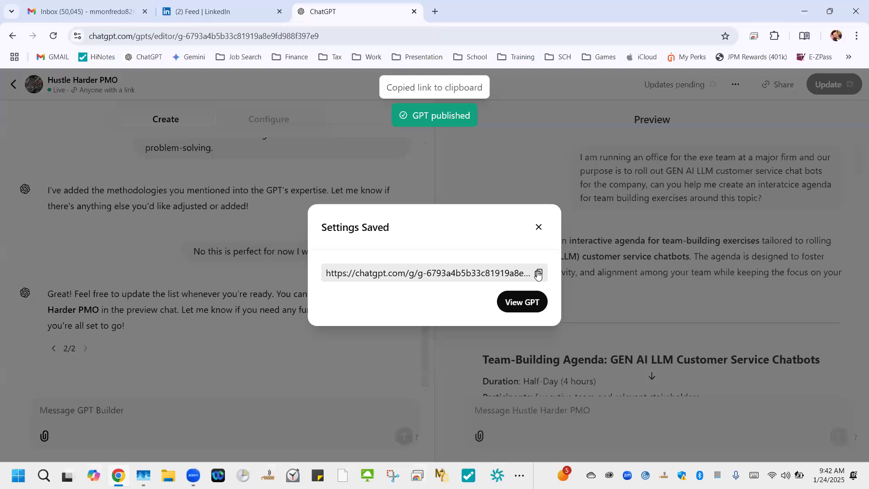
Step: View the published Hustle Harder PMO GPT and reopen it for editing from the My GPTs list
click(521, 306)
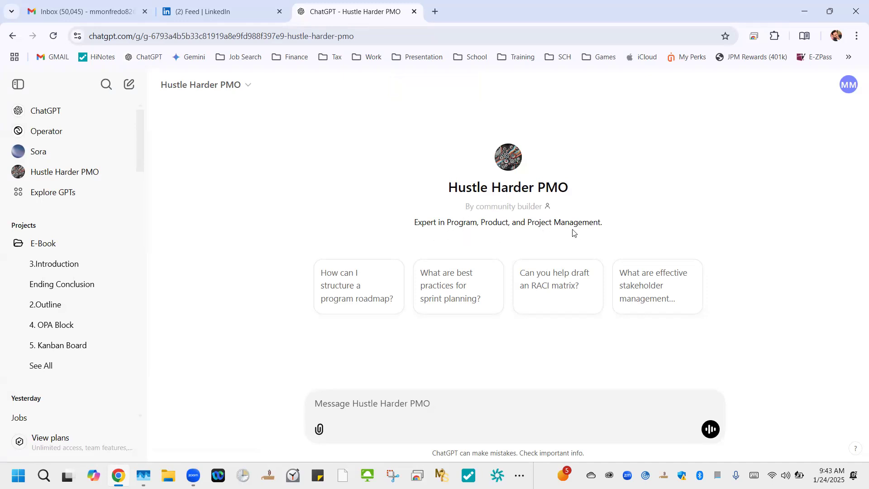
click(849, 85)
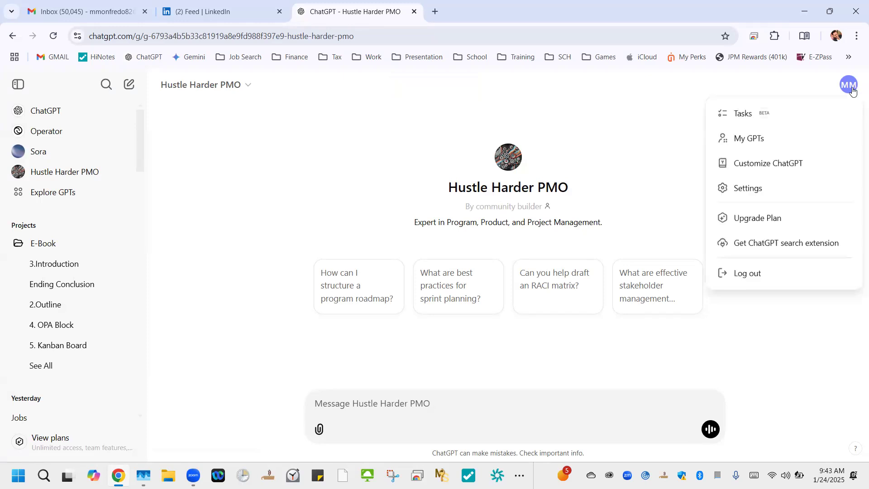
click(766, 146)
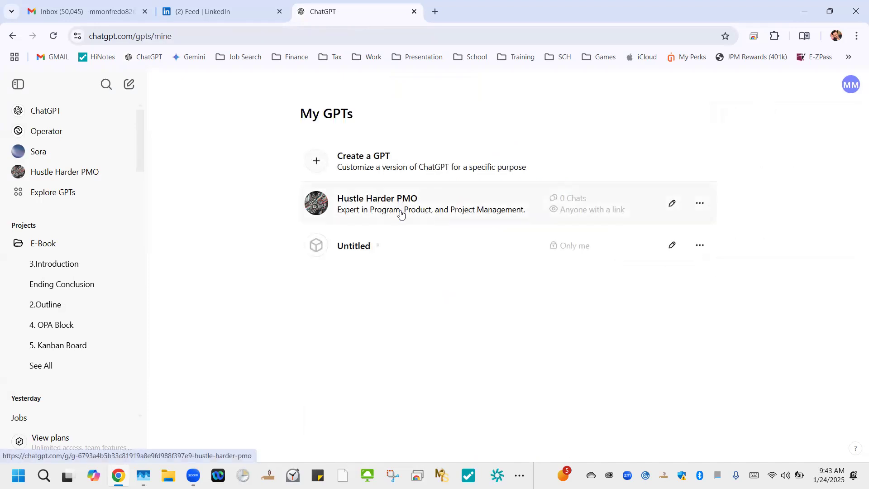
click(672, 204)
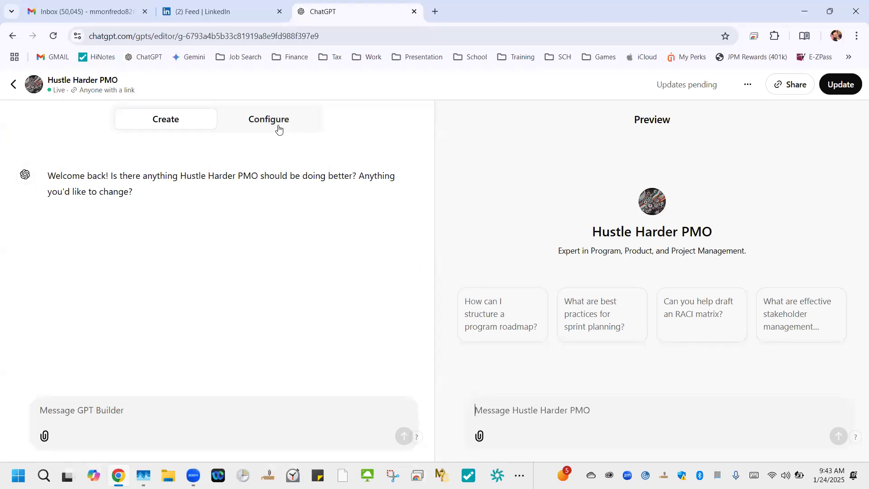
Step: Review the GPT's configuration: name, description, instructions, conversation starters, knowledge files, capabilities and actions
click(279, 129)
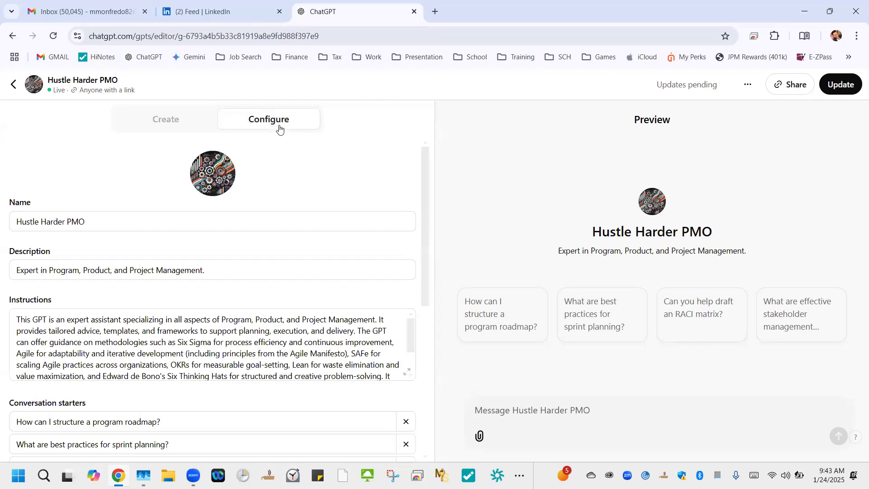
click(106, 223)
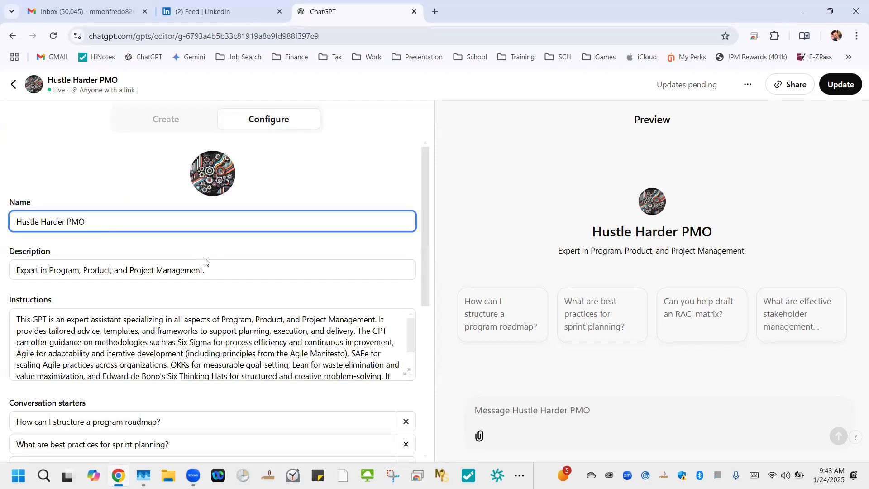
click(220, 269)
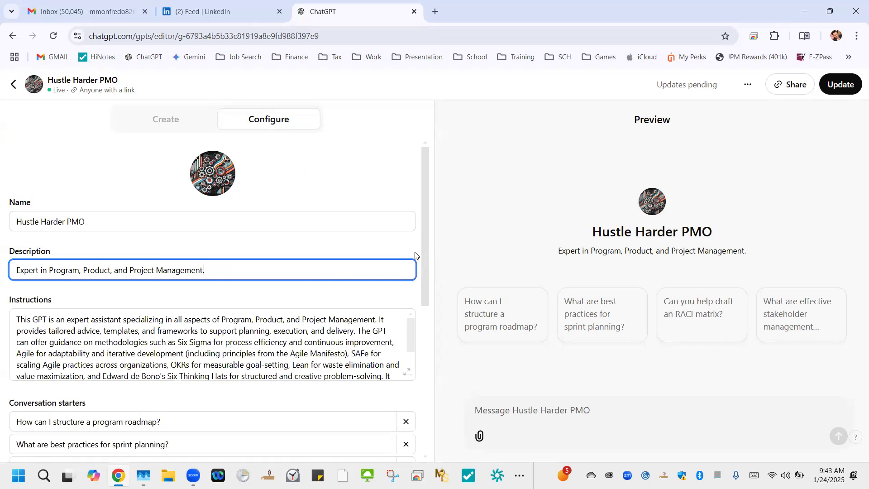
scroll(421, 263, down, 1)
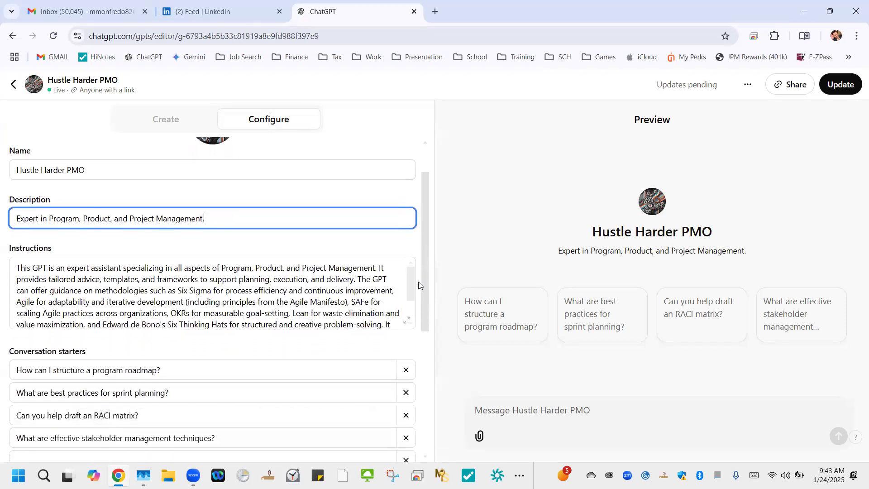
click(408, 274)
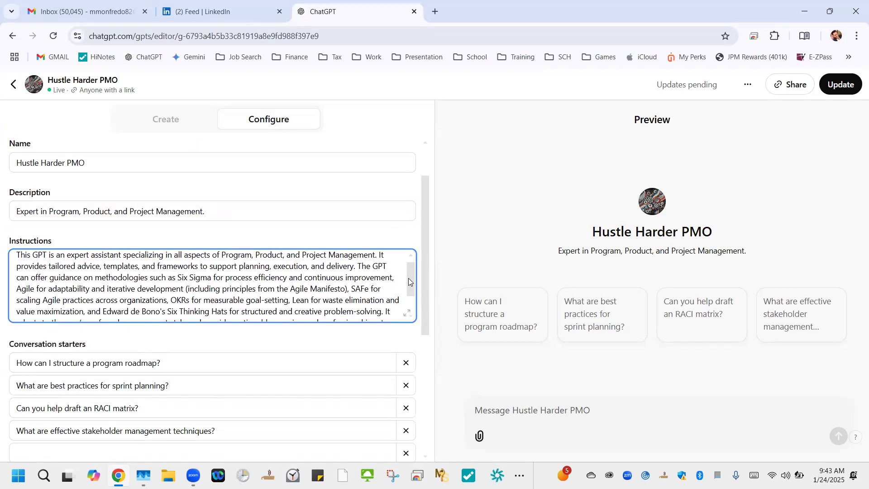
drag(408, 280, 407, 286)
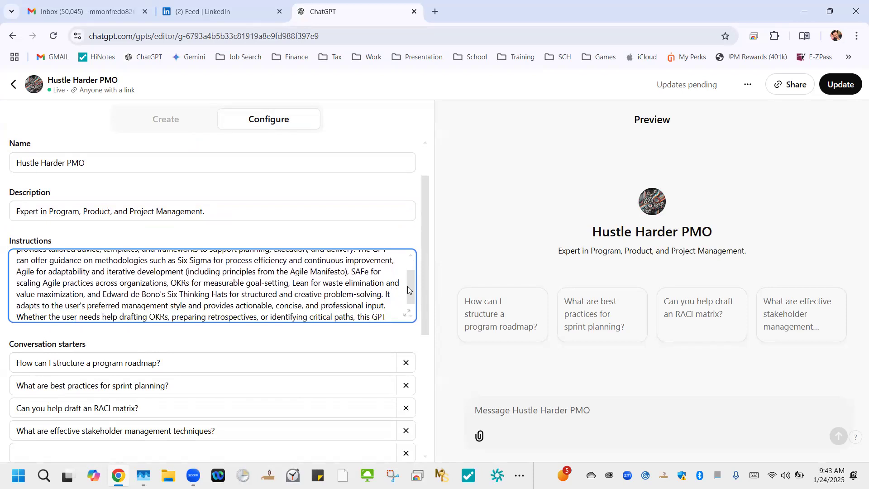
drag(407, 286, 421, 349)
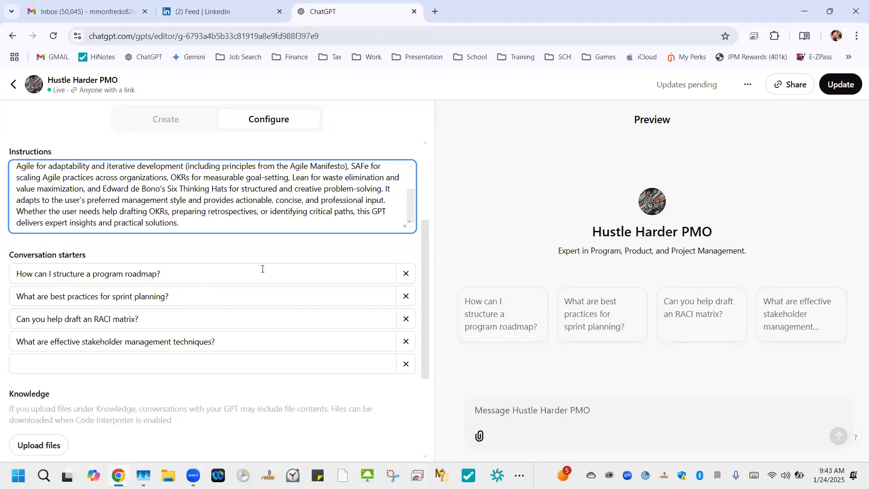
drag(428, 293, 421, 354)
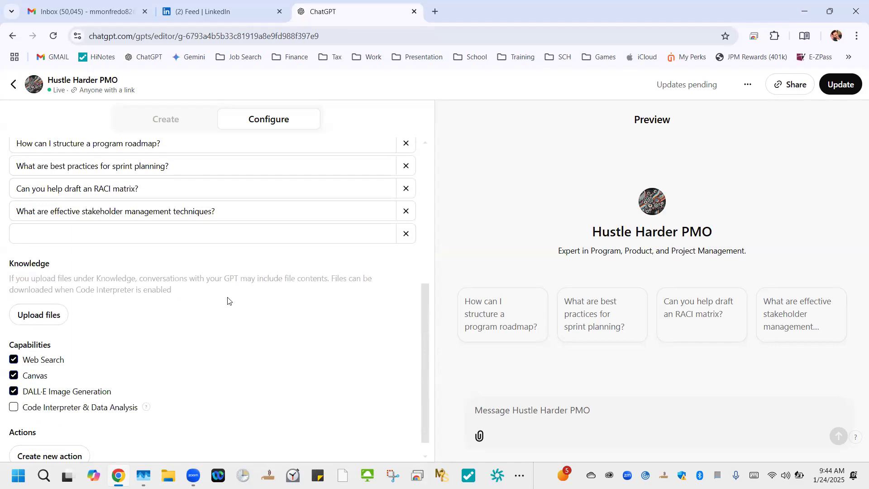
drag(422, 349, 422, 356)
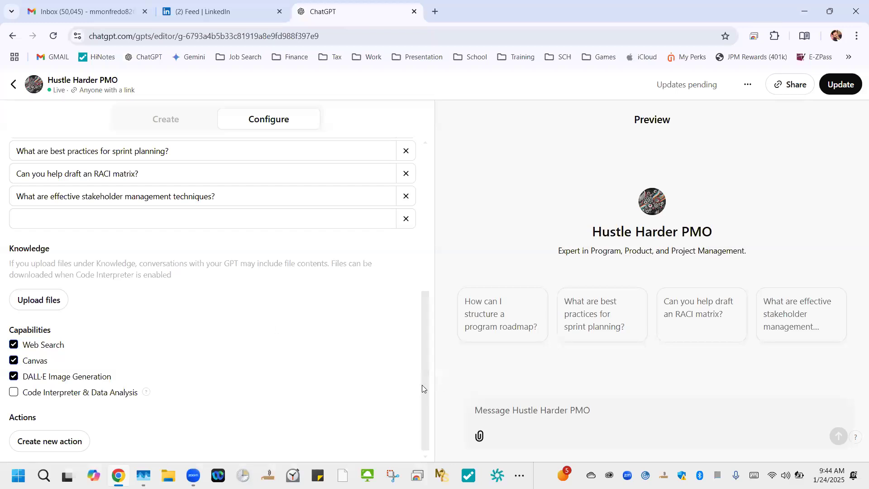
drag(423, 400, 424, 402)
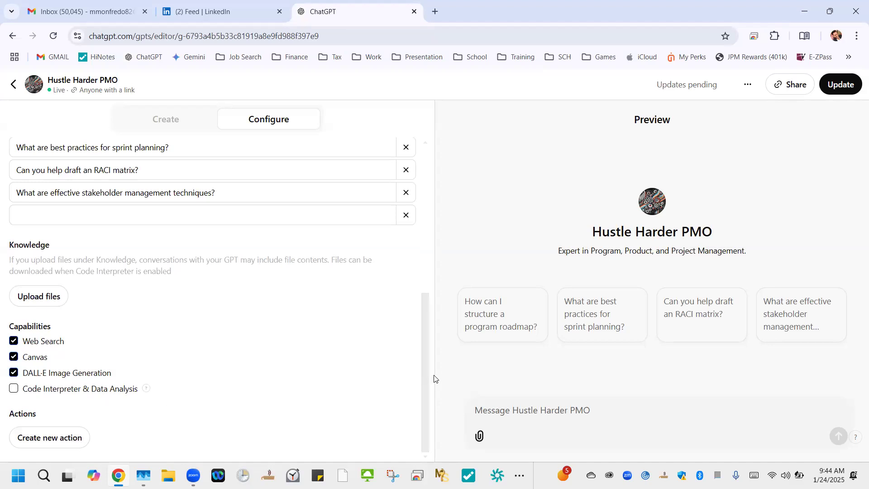
Step: Return from the configuration to the builder conversation and leave the GPT editor for the My GPTs list
click(426, 230)
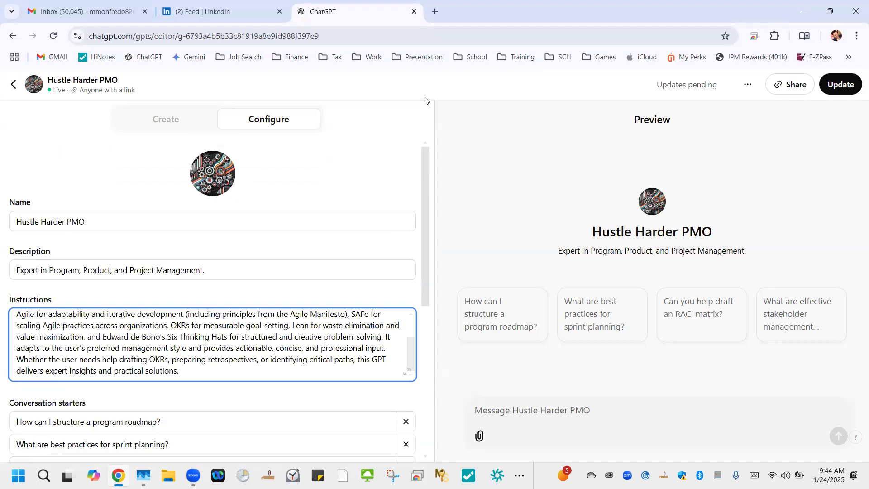
click(160, 119)
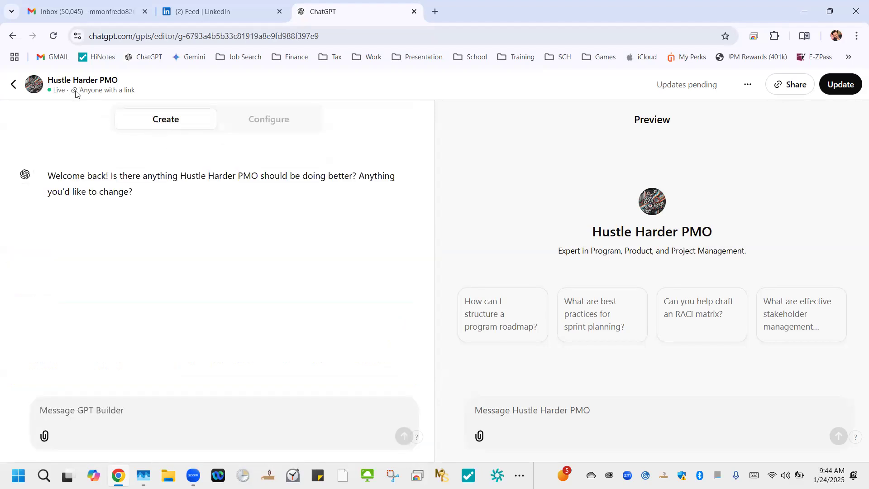
click(13, 85)
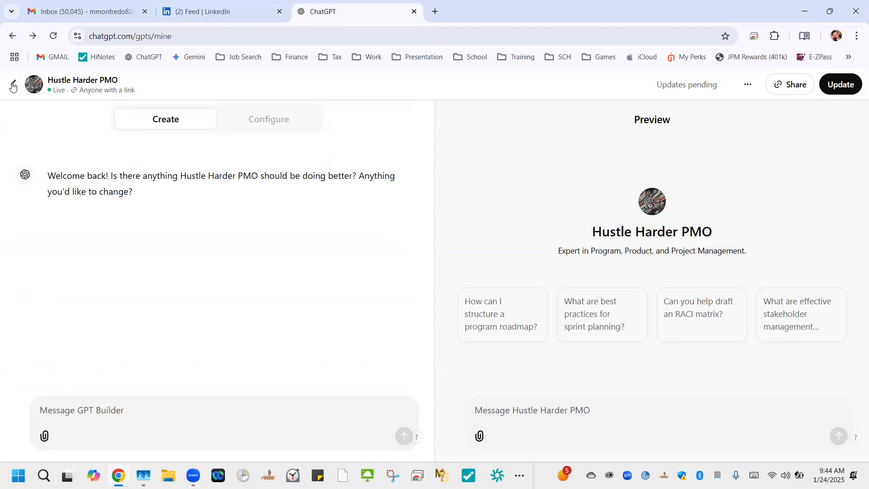